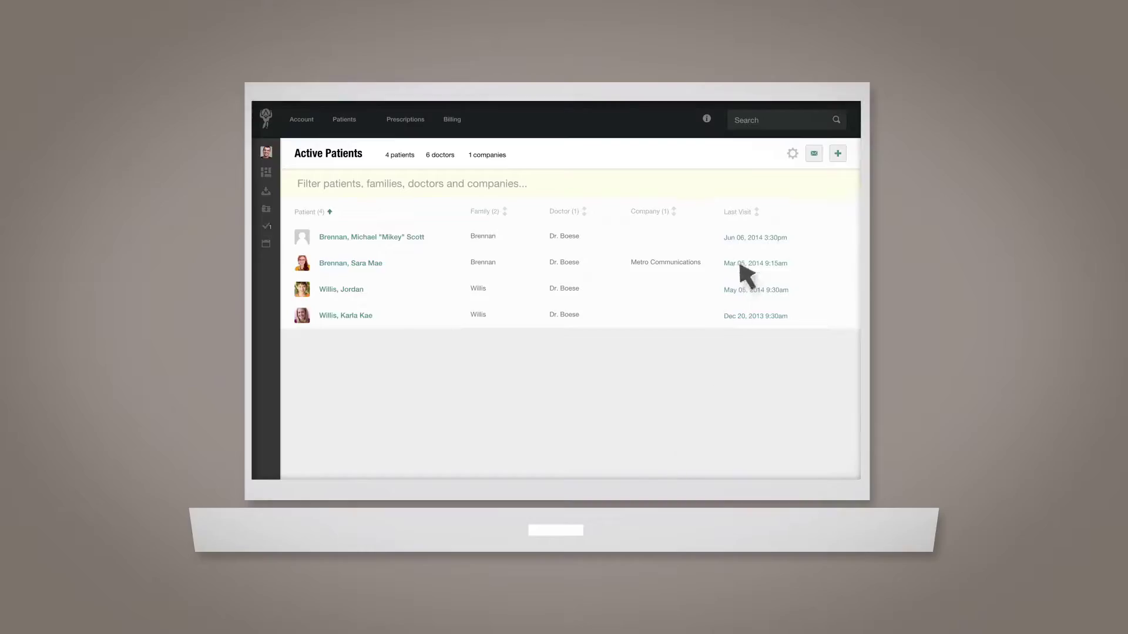
Choose Import patients from the Active Patients gear menu.
click(793, 154)
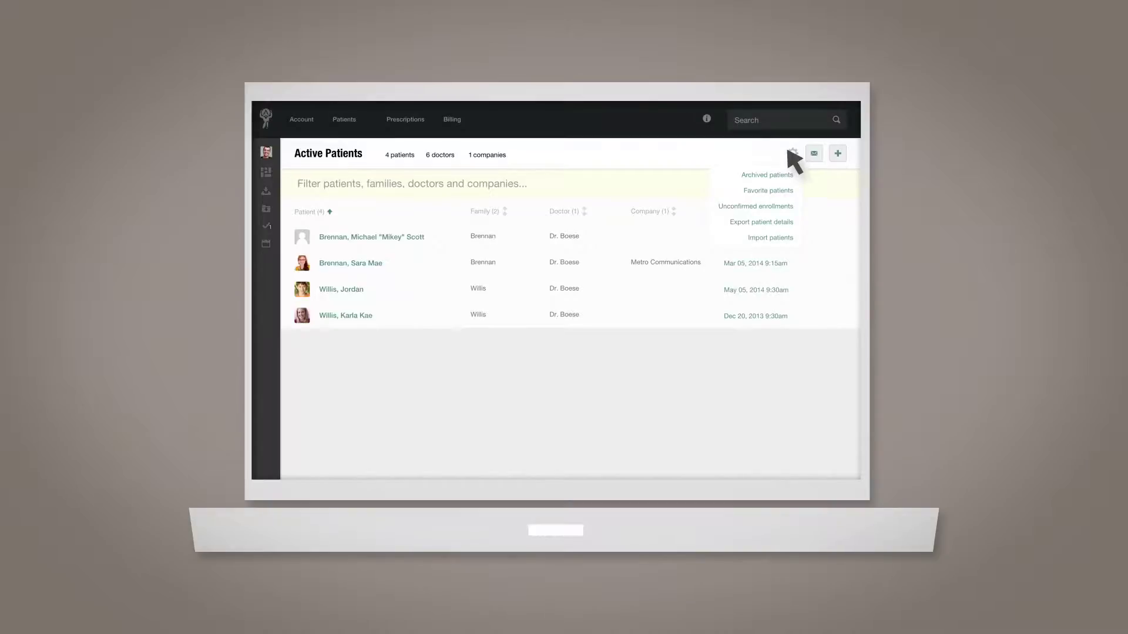
click(776, 238)
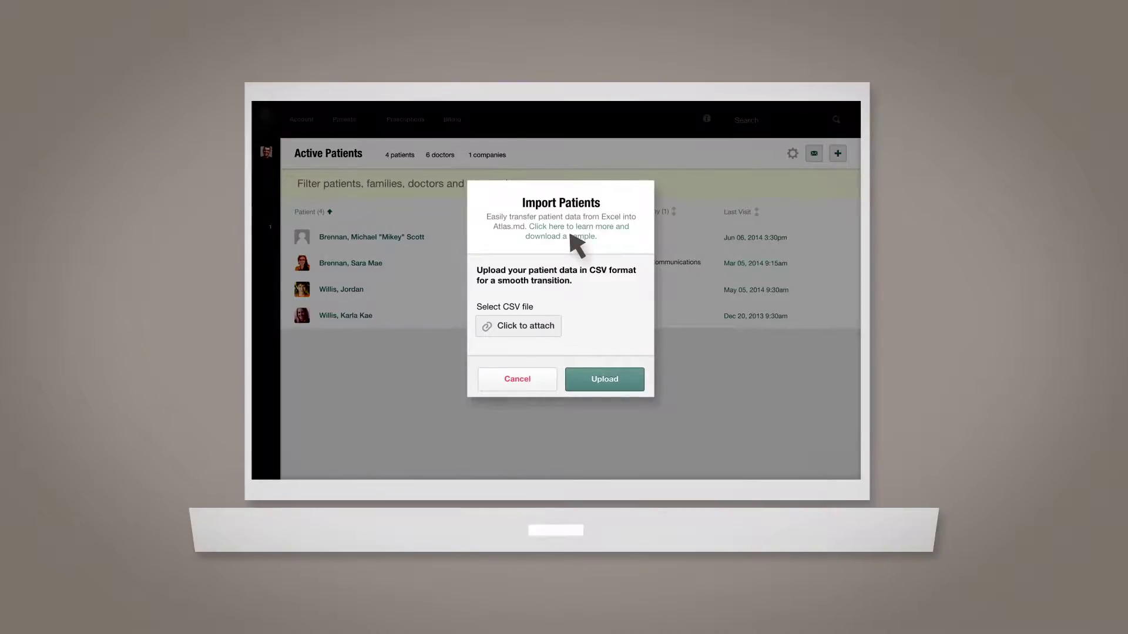
Attach My-Patients.csv to the import and upload it.
click(527, 323)
click(642, 195)
click(748, 421)
click(623, 381)
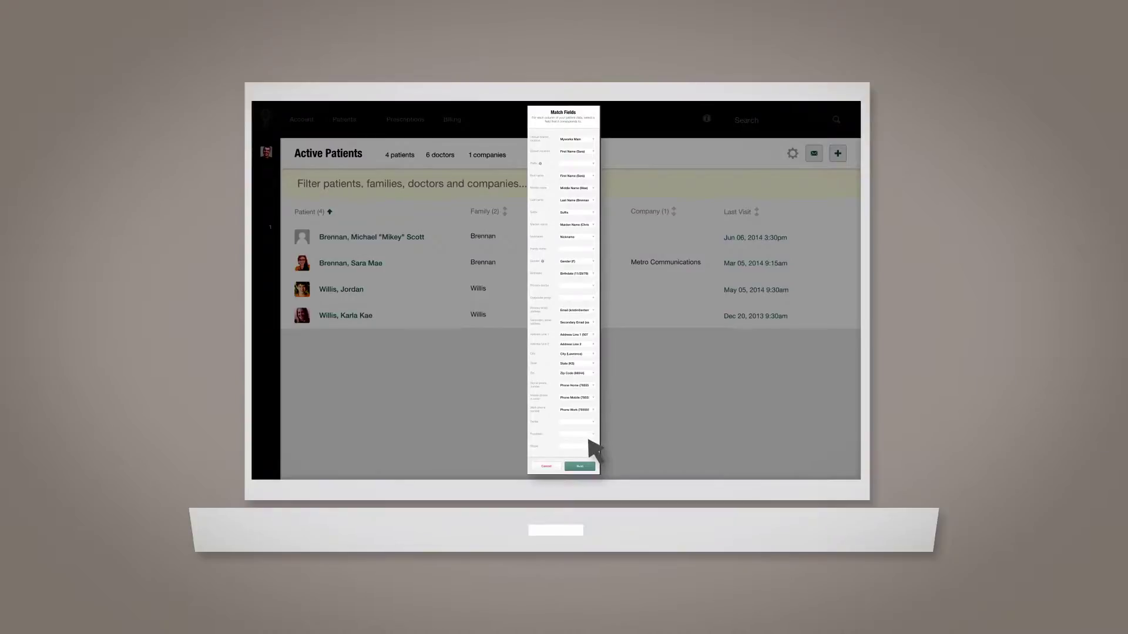
Accept the suggested CSV column-to-patient-field matches and continue.
click(585, 465)
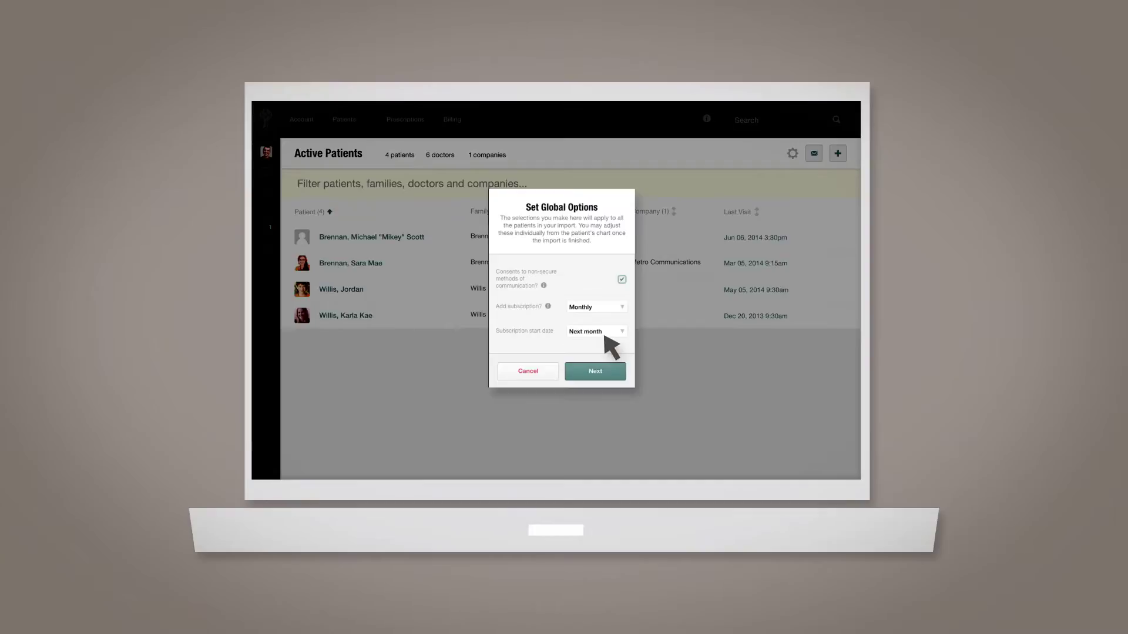
click(604, 373)
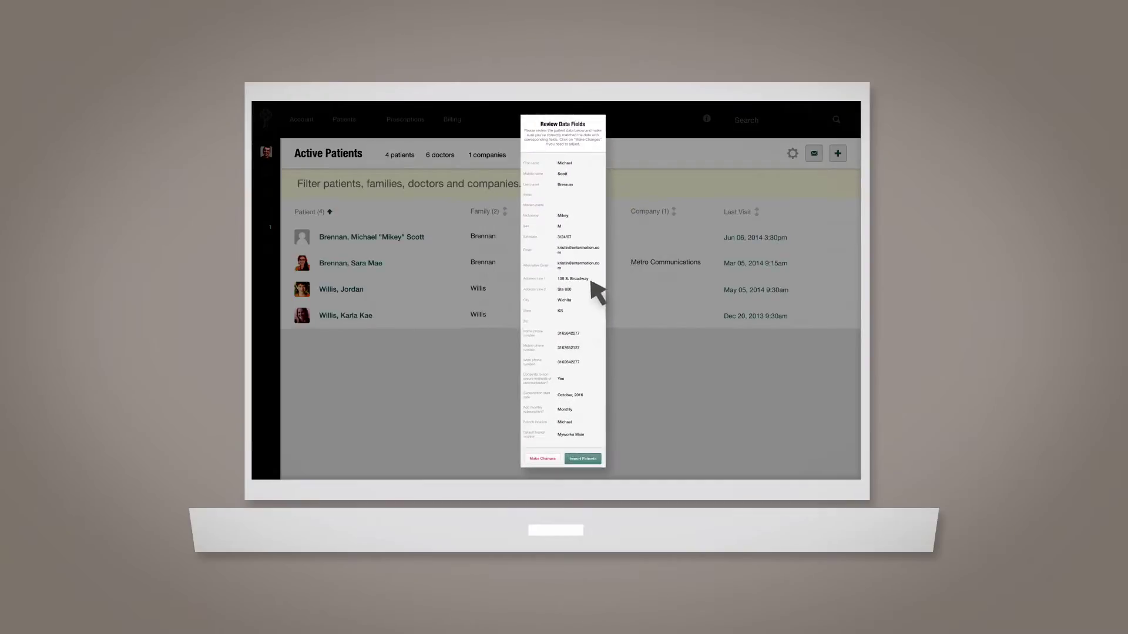